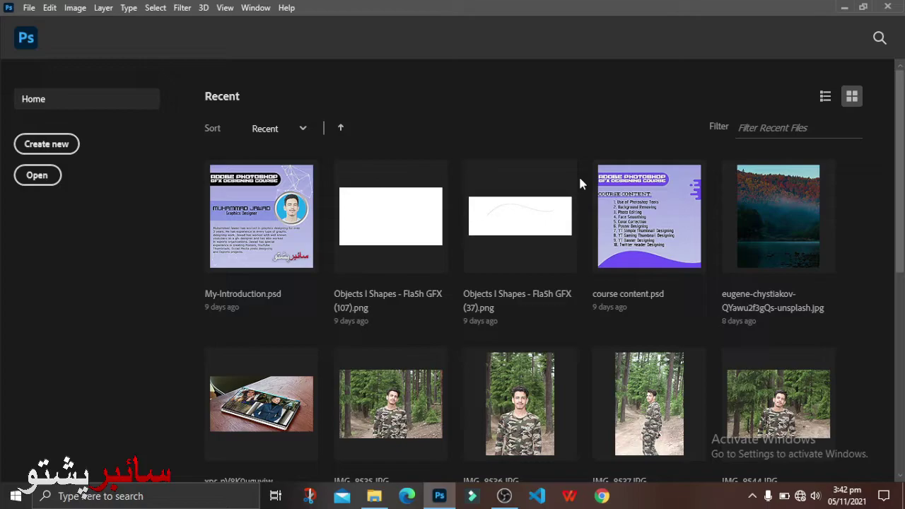
# Open pubg-and-the-walking-dead-j5-3840x2160.jpg from the Backgrounds folder
pyautogui.hotkey('ctrl', 'o')
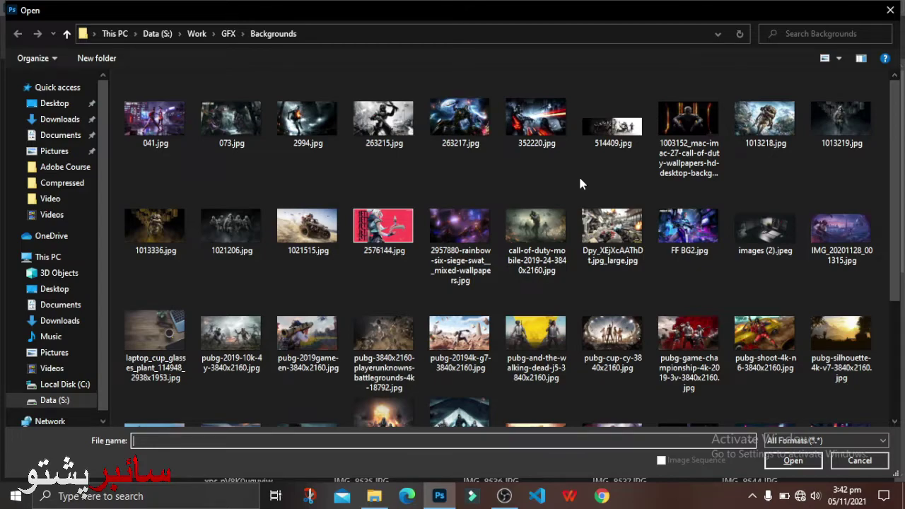
pyautogui.doubleClick(541, 353)
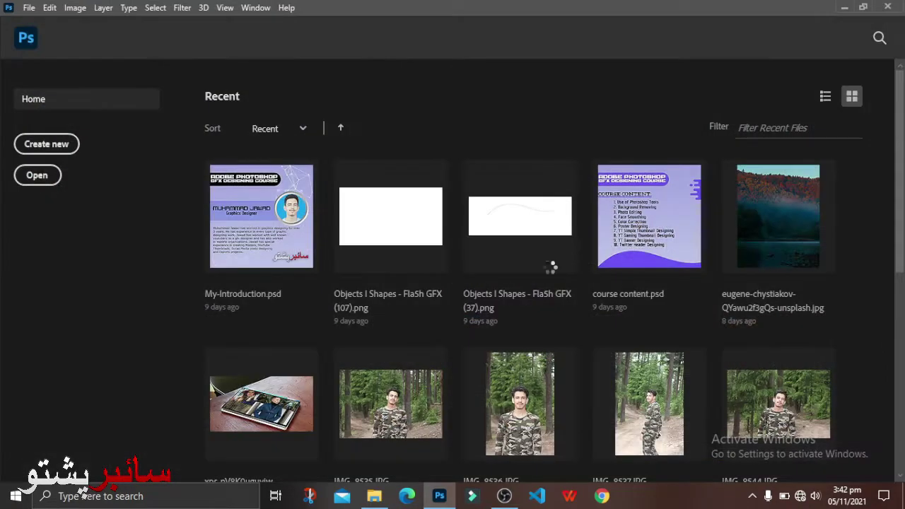
# Fit the poster on screen and select the History Brush tool
pyautogui.hotkey('ctrl', '0')
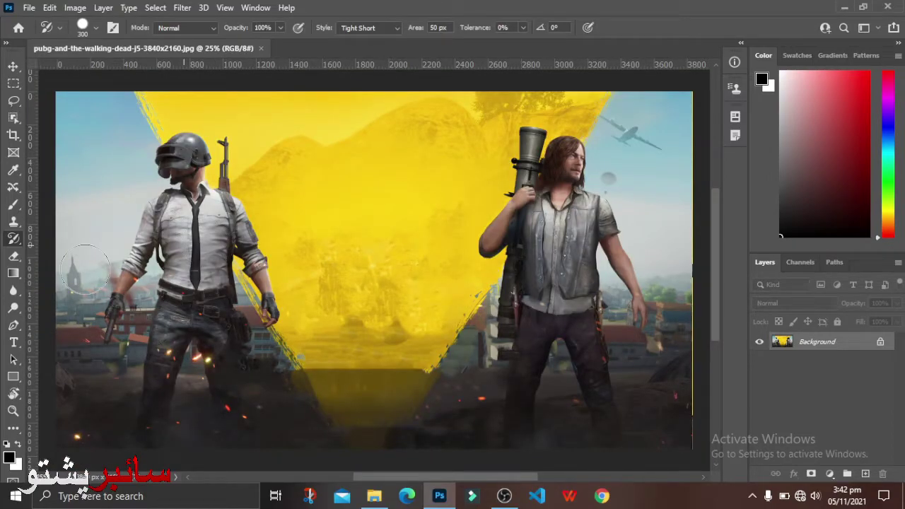
pyautogui.press('z')
pyautogui.rightClick(303, 296)
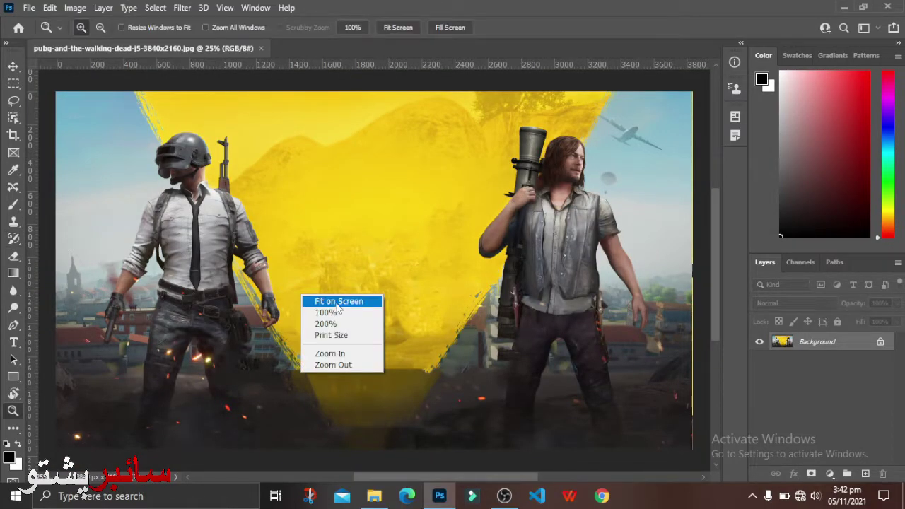
pyautogui.click(339, 302)
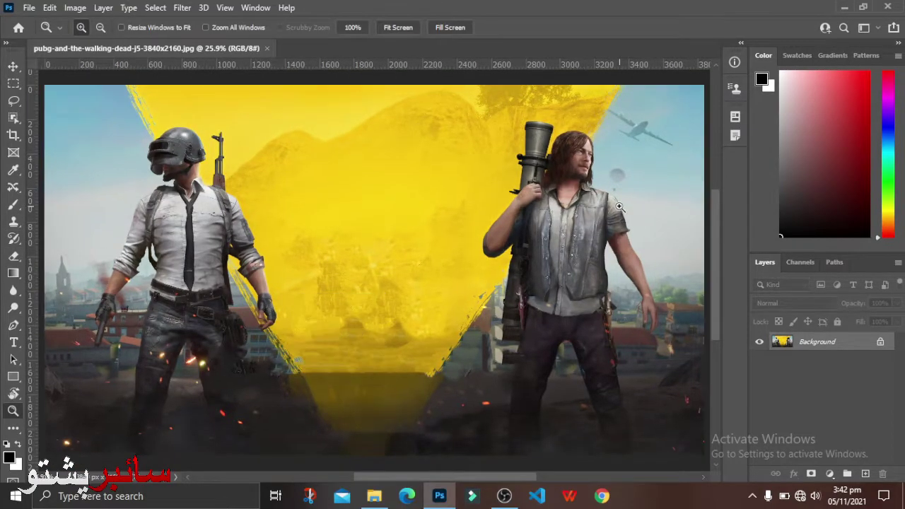
pyautogui.click(16, 239)
pyautogui.click(84, 236)
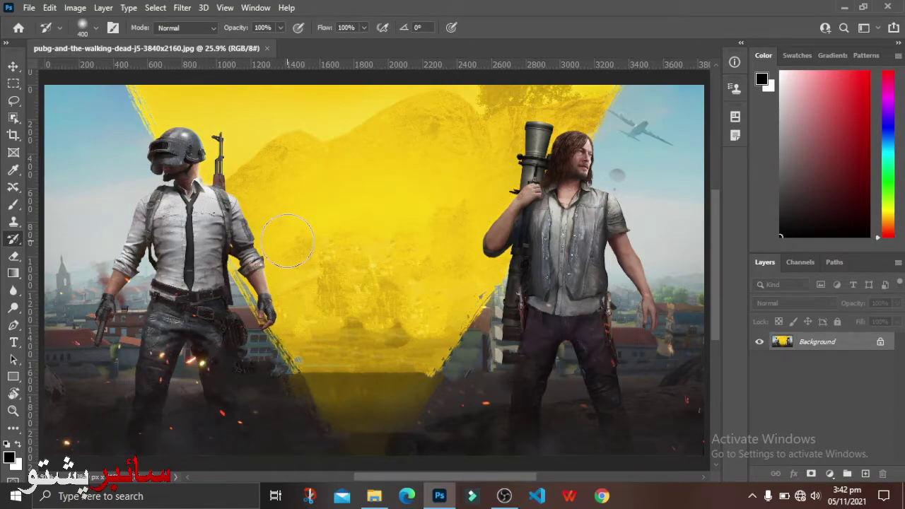
# Zoom out twice to leave grey space around the poster, then select the Brush tool
pyautogui.click(13, 411)
pyautogui.rightClick(296, 309)
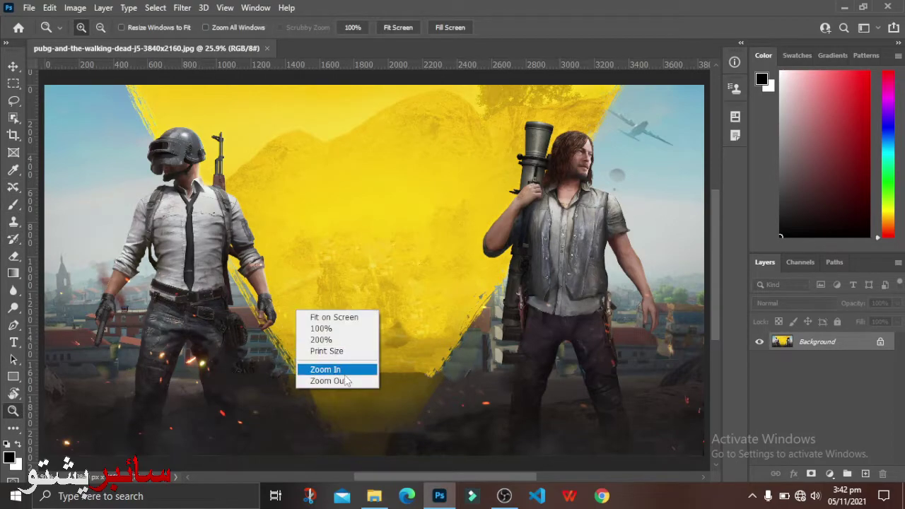
pyautogui.click(347, 382)
pyautogui.rightClick(324, 263)
pyautogui.click(354, 332)
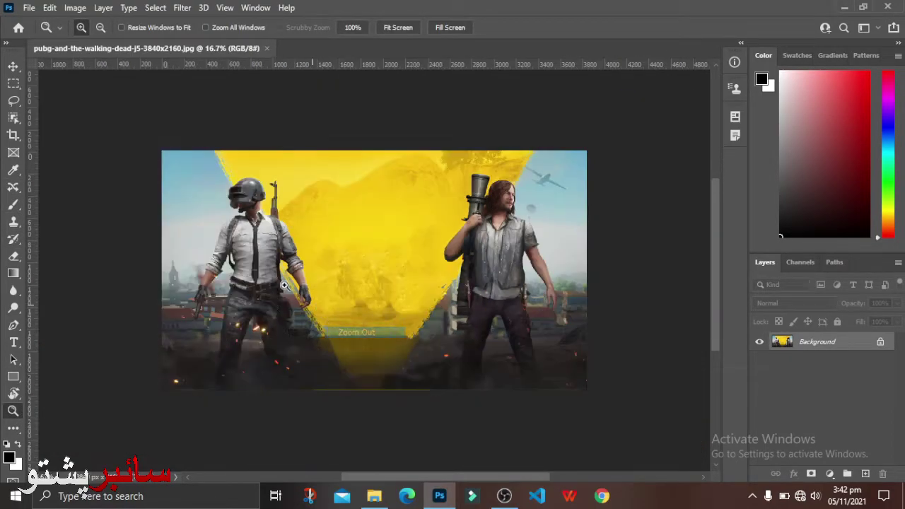
pyautogui.click(13, 204)
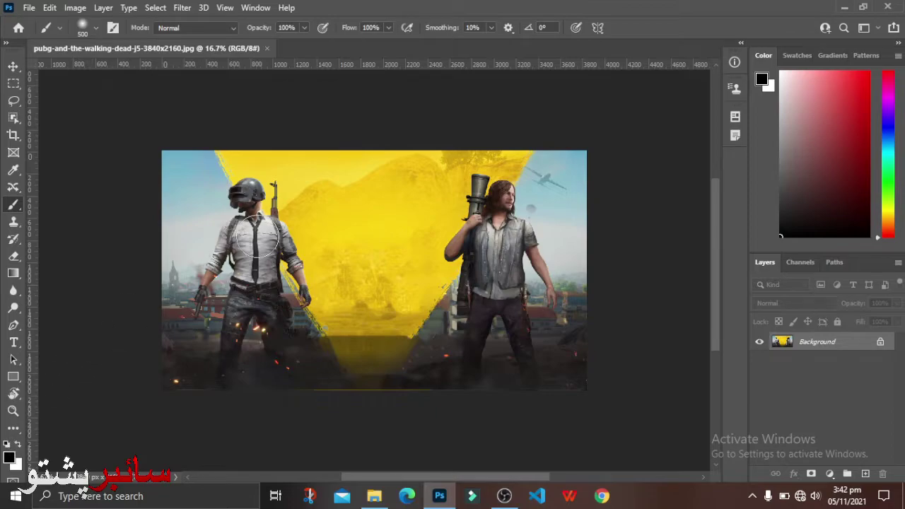
# Paint soft black shading along the top and left edges, undoing one bad stroke
pyautogui.rightClick(294, 198)
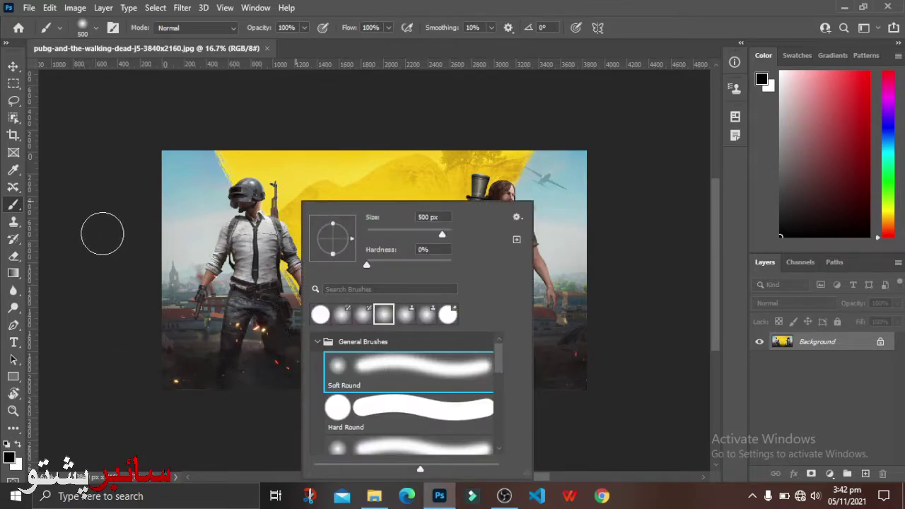
pyautogui.click(99, 212)
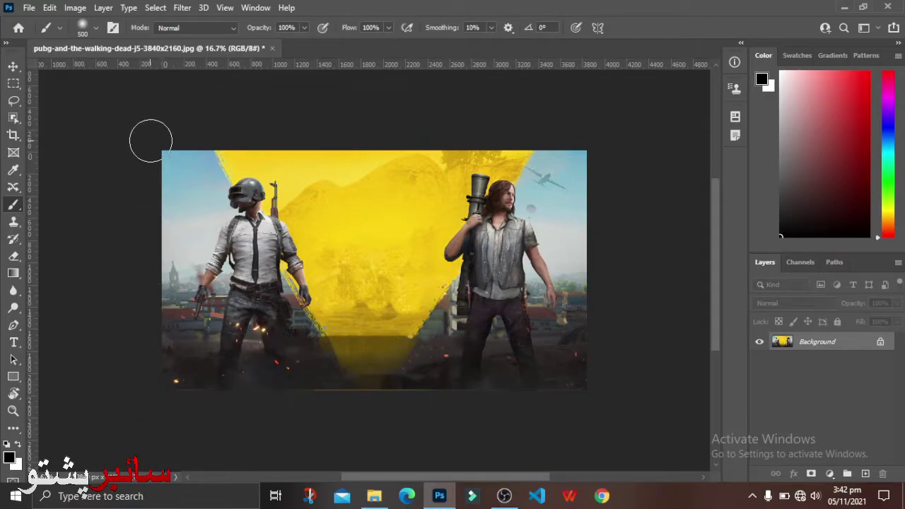
pyautogui.moveTo(149, 127); pyautogui.dragTo(142, 323)
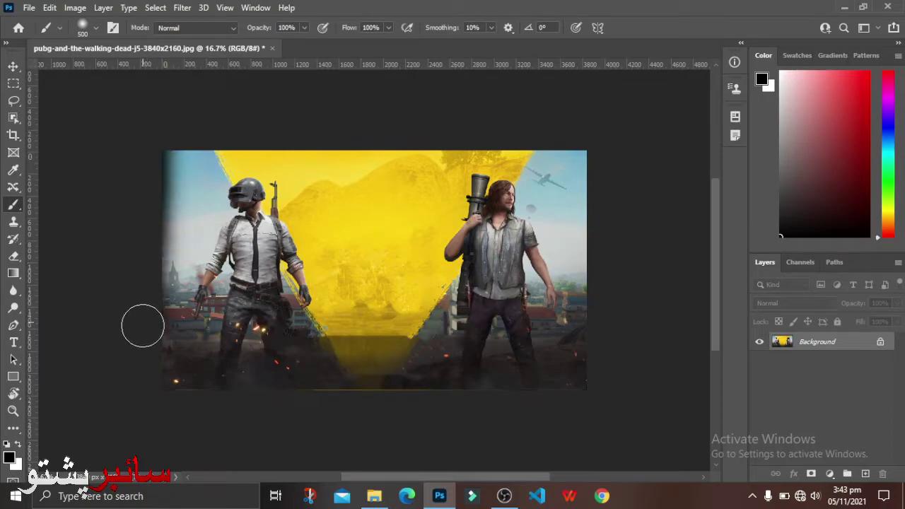
pyautogui.hotkey('ctrl', 'z')
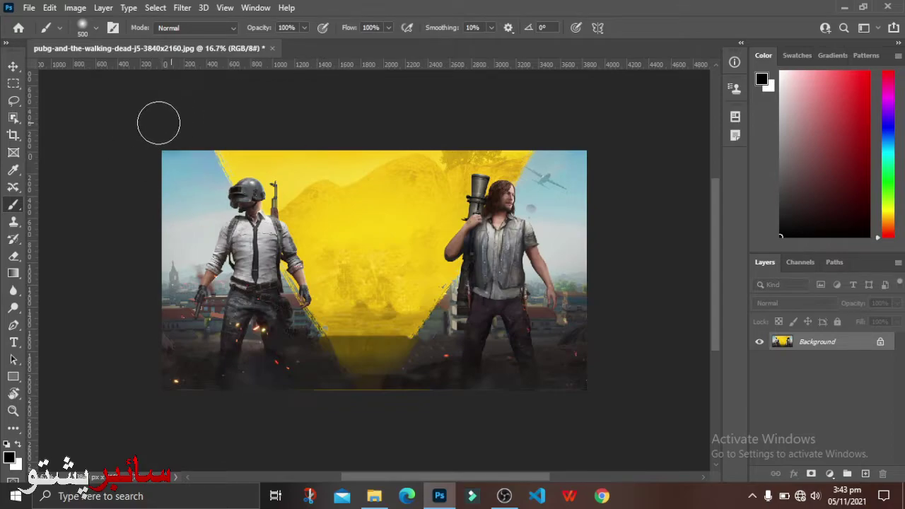
pyautogui.moveTo(172, 129)
pyautogui.mouseDown()
pyautogui.moveTo(496, 131)
pyautogui.moveTo(219, 132)
pyautogui.moveTo(145, 155)
pyautogui.moveTo(134, 206)
pyautogui.moveTo(144, 164)
pyautogui.moveTo(155, 345)
pyautogui.moveTo(164, 387)
pyautogui.moveTo(193, 409)
pyautogui.moveTo(194, 393)
pyautogui.moveTo(183, 386)
pyautogui.moveTo(303, 384)
pyautogui.moveTo(195, 382)
pyautogui.moveTo(621, 379)
pyautogui.moveTo(545, 378)
pyautogui.moveTo(606, 381)
pyautogui.moveTo(602, 233)
pyautogui.moveTo(615, 197)
pyautogui.moveTo(608, 160)
pyautogui.moveTo(606, 212)
pyautogui.moveTo(610, 176)
pyautogui.mouseUp()
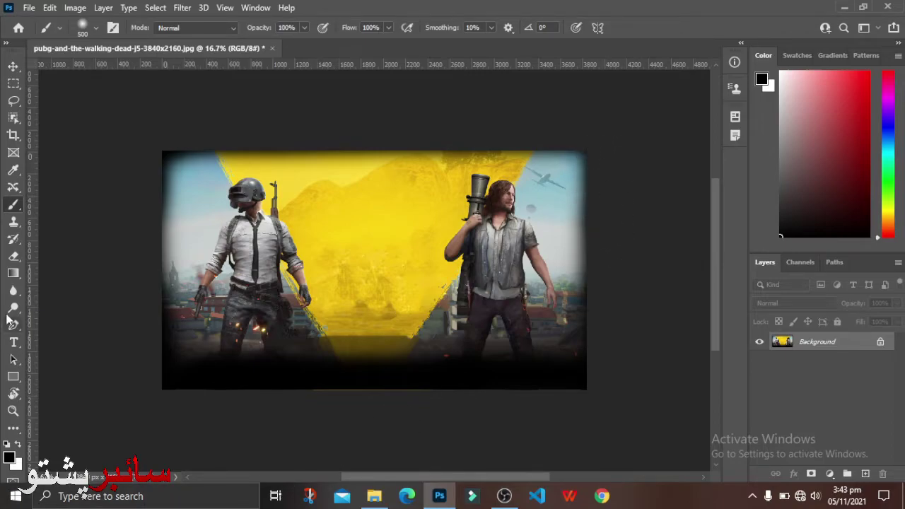
pyautogui.moveTo(141, 298)
pyautogui.mouseDown()
pyautogui.moveTo(139, 196)
pyautogui.moveTo(138, 318)
pyautogui.mouseUp()
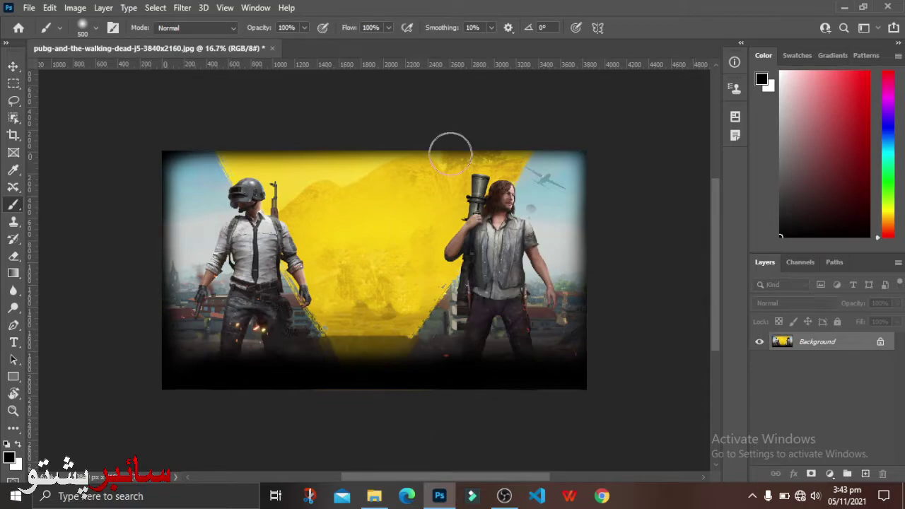
pyautogui.click(13, 410)
# Fit the vignetted poster on screen with the Zoom tool
pyautogui.rightClick(421, 161)
pyautogui.click(452, 167)
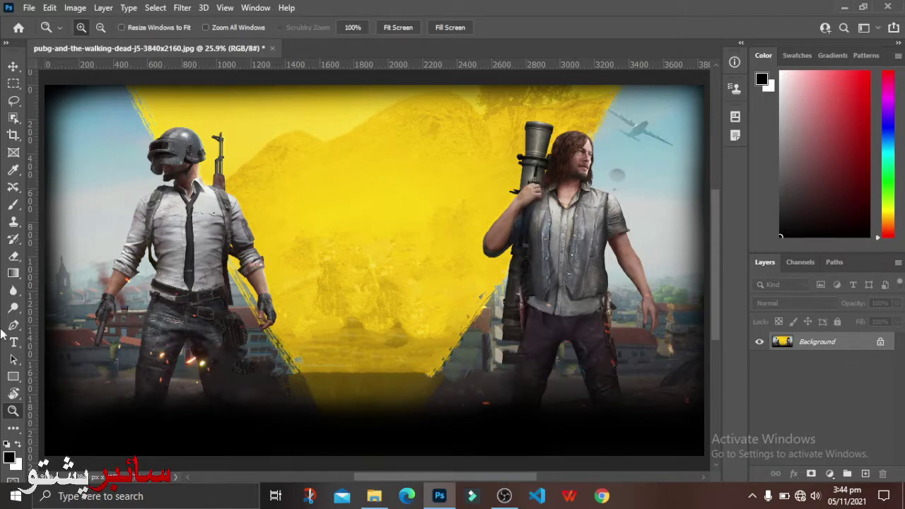
# Restore the embers along the bottom edge with a 400 px Soft Round History Brush
pyautogui.click(13, 239)
pyautogui.rightClick(13, 238)
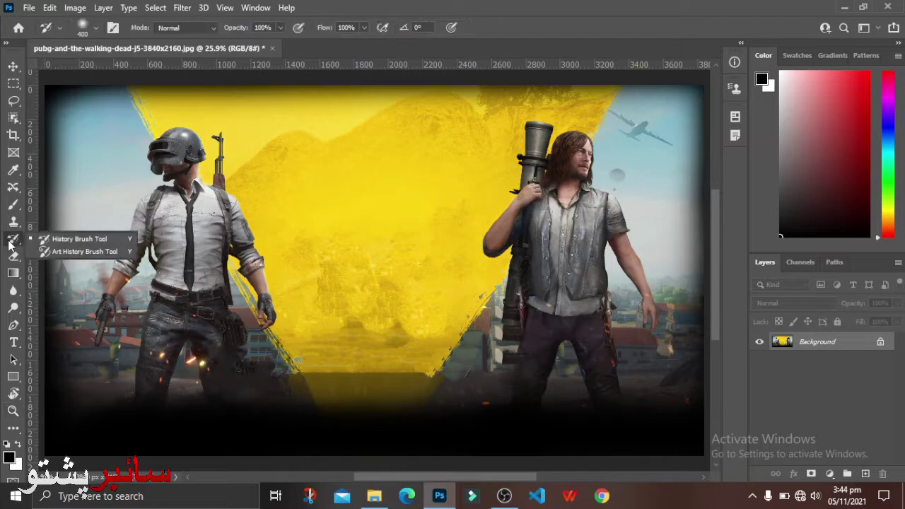
pyautogui.click(53, 236)
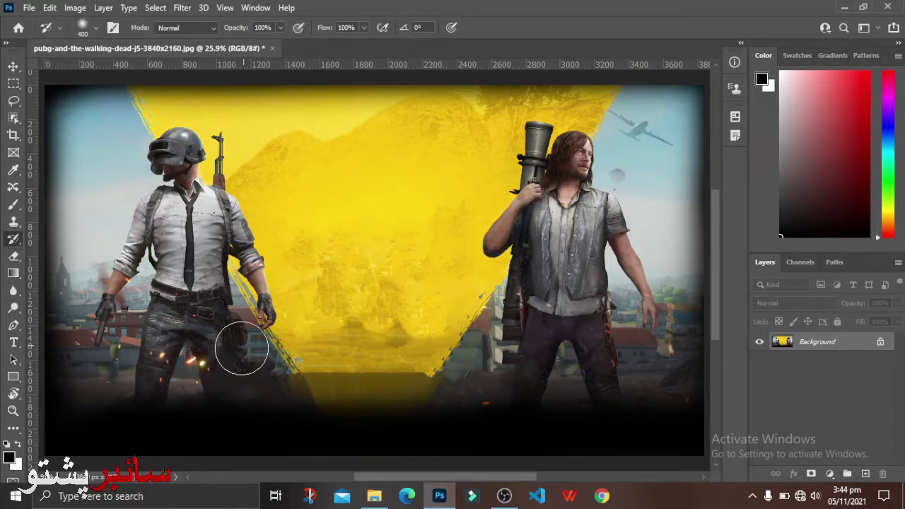
pyautogui.rightClick(252, 259)
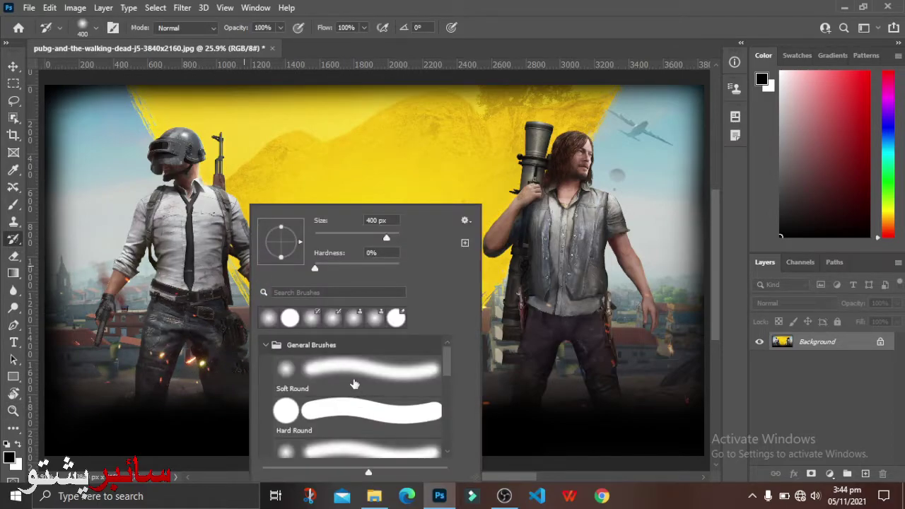
pyautogui.click(349, 385)
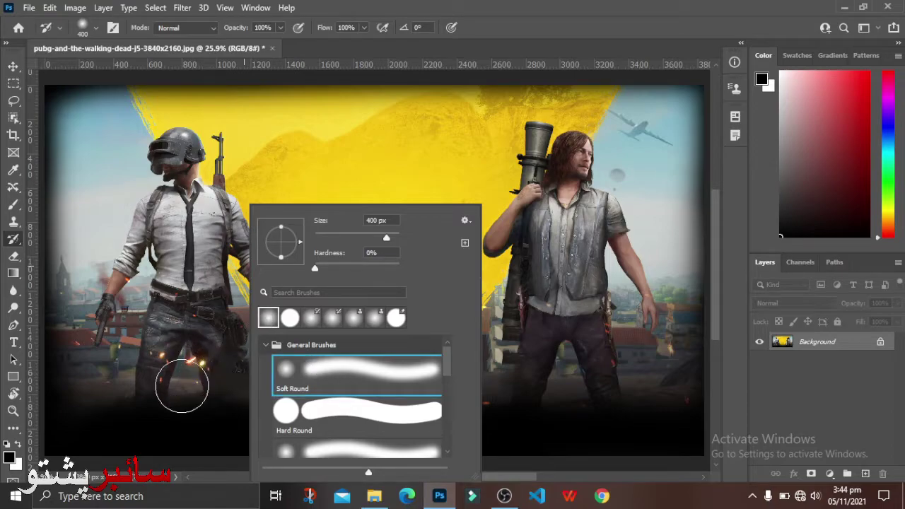
pyautogui.click(144, 385)
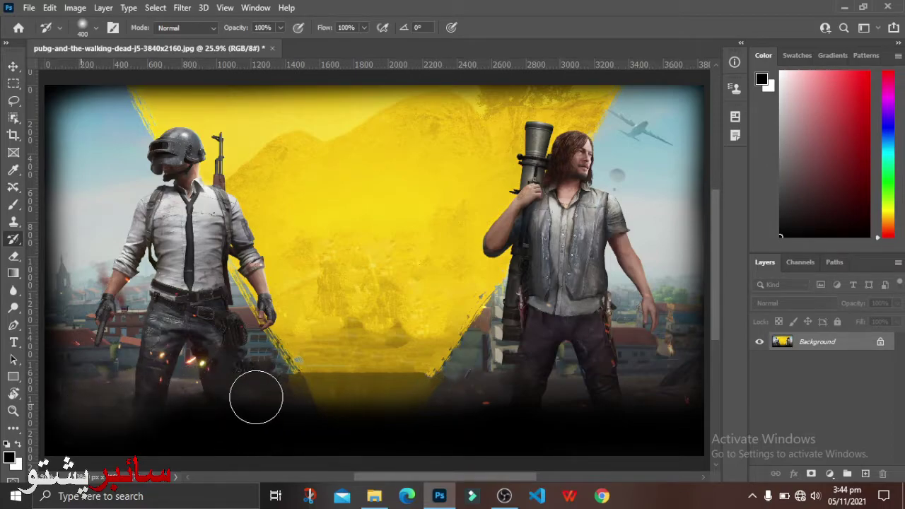
pyautogui.moveTo(256, 398)
pyautogui.mouseDown()
pyautogui.moveTo(154, 403)
pyautogui.moveTo(551, 392)
pyautogui.moveTo(466, 397)
pyautogui.moveTo(510, 404)
pyautogui.mouseUp()
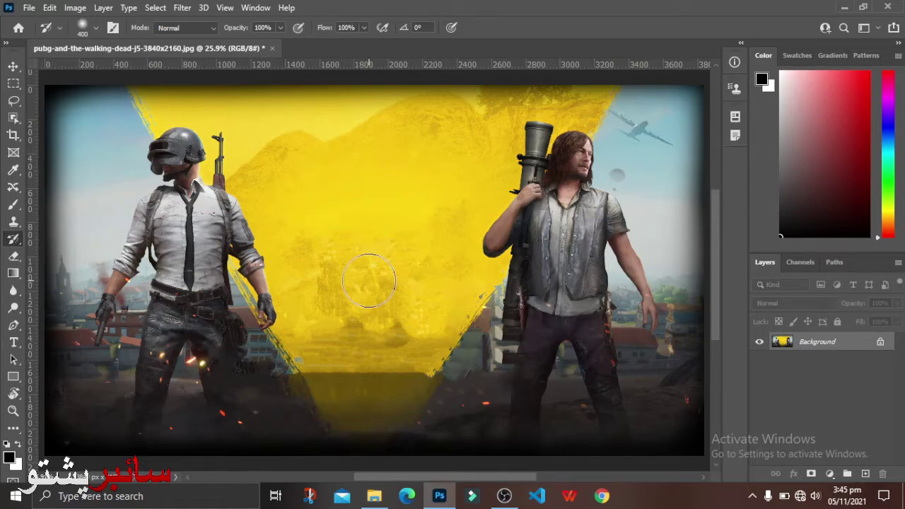
pyautogui.rightClick(13, 239)
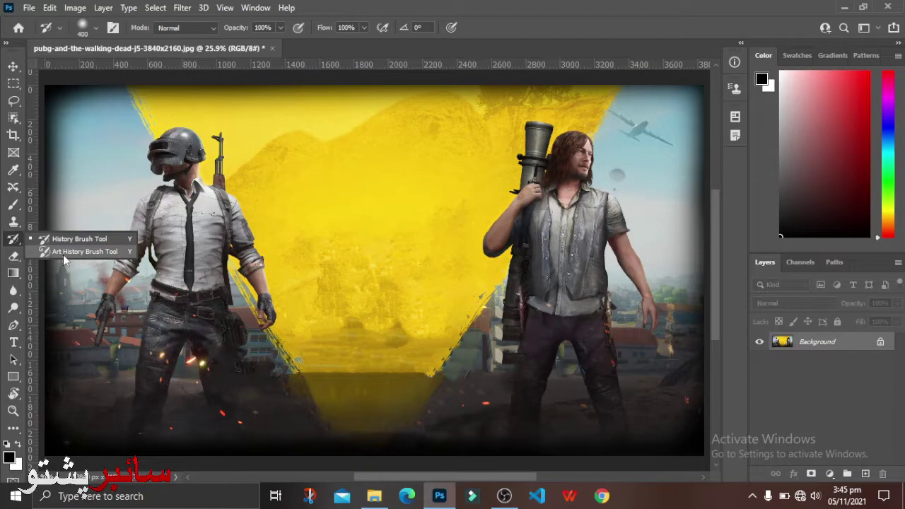
pyautogui.click(55, 242)
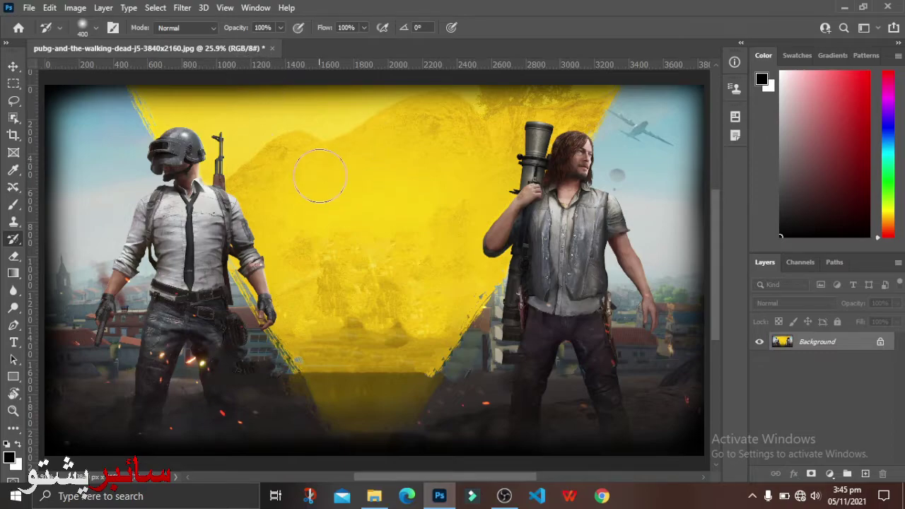
pyautogui.click(250, 8)
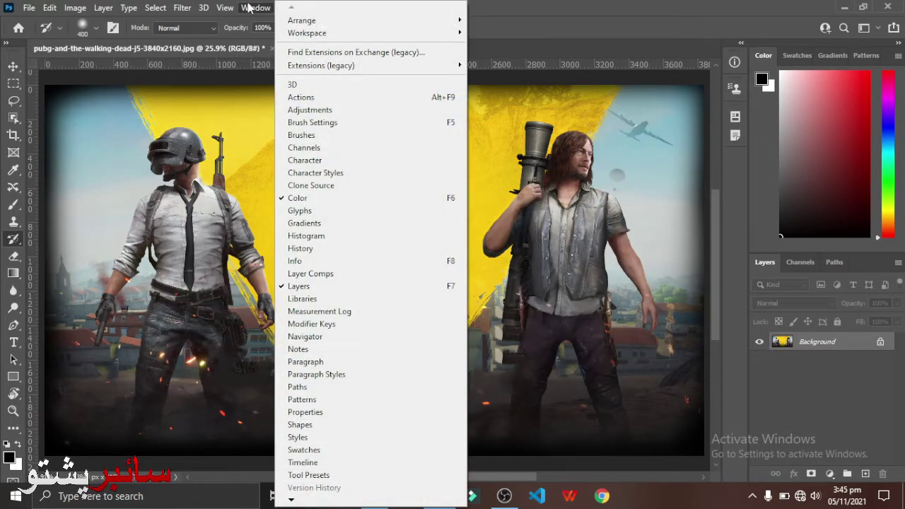
pyautogui.click(329, 249)
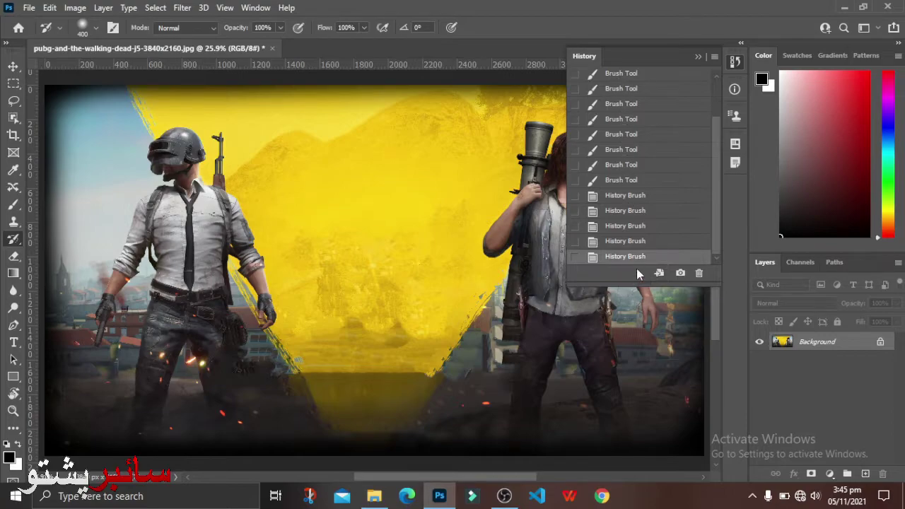
pyautogui.moveTo(637, 281); pyautogui.dragTo(634, 341)
pyautogui.moveTo(639, 410); pyautogui.dragTo(639, 411)
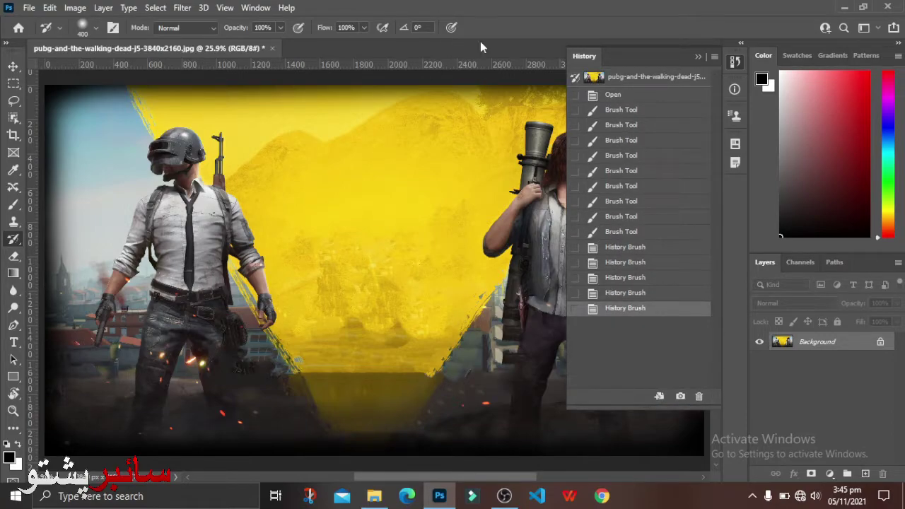
pyautogui.click(625, 99)
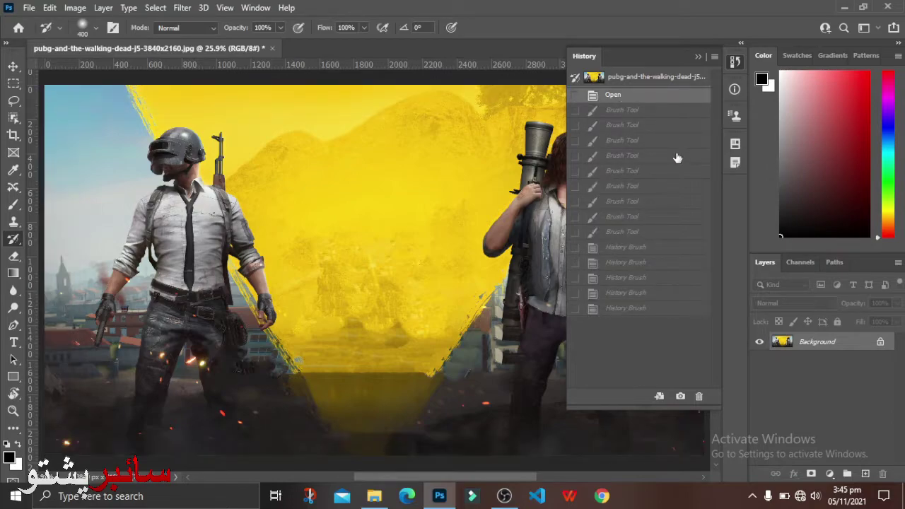
pyautogui.click(657, 113)
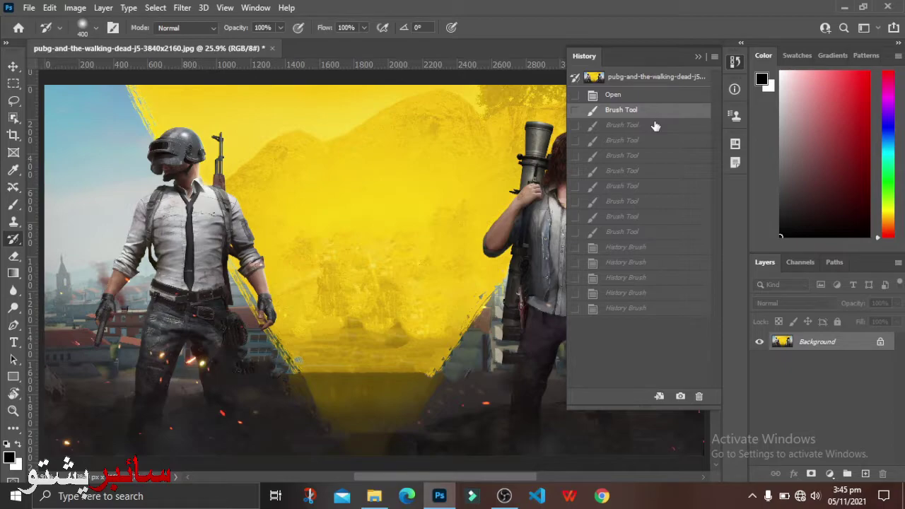
pyautogui.click(656, 126)
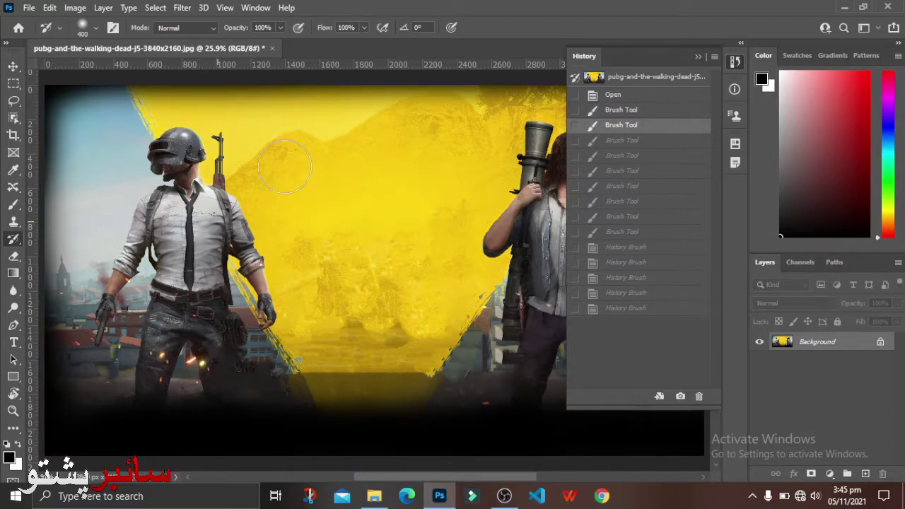
pyautogui.click(640, 155)
pyautogui.click(649, 201)
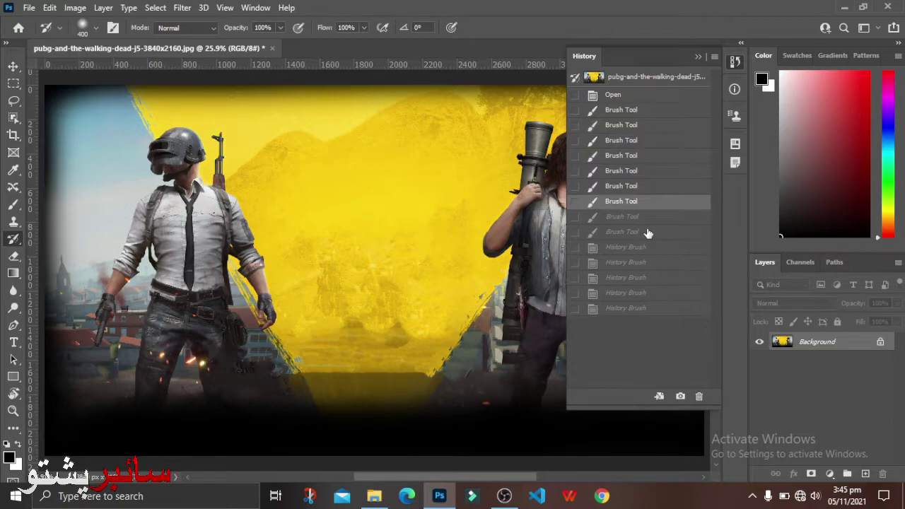
pyautogui.click(649, 232)
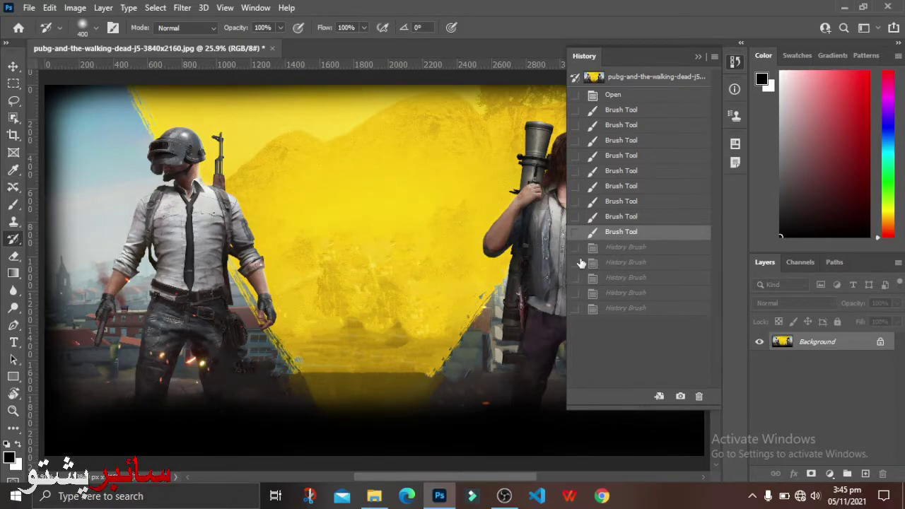
pyautogui.click(626, 249)
pyautogui.click(630, 263)
pyautogui.click(636, 278)
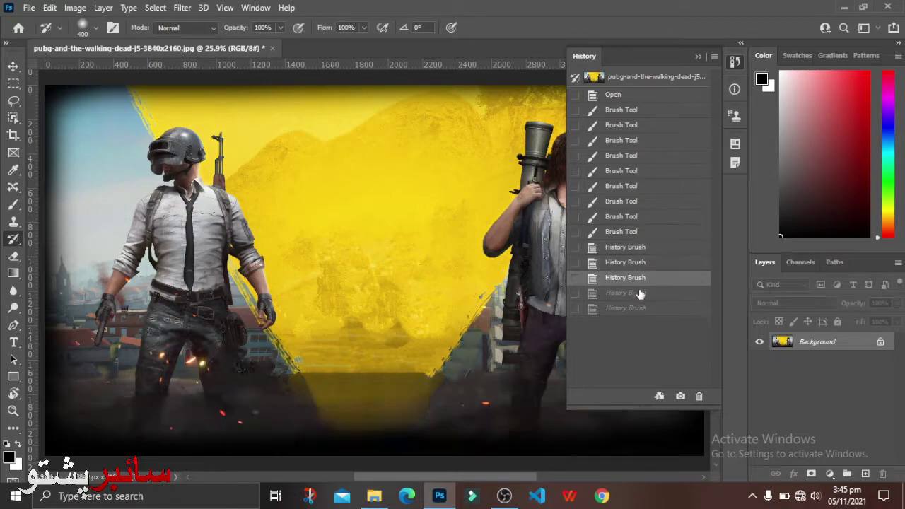
pyautogui.click(638, 293)
pyautogui.click(640, 308)
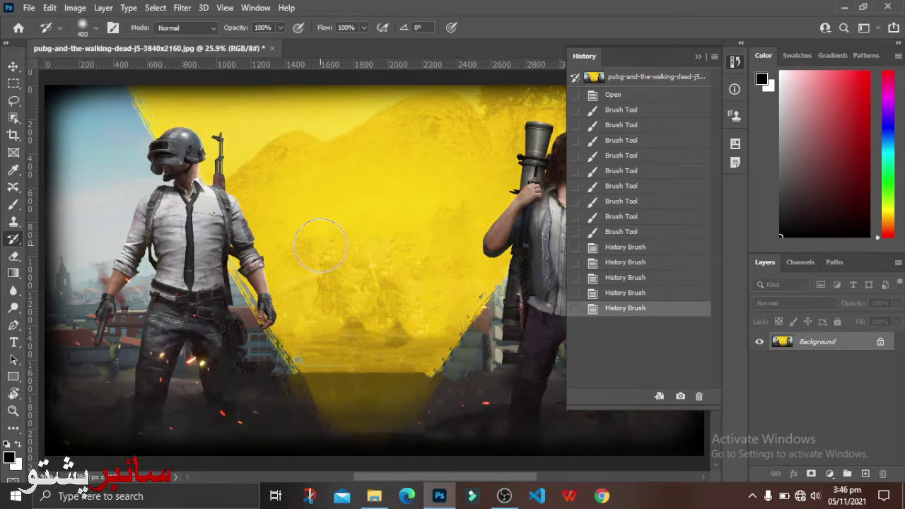
# Create Snapshot 1 of the current vignetted poster in the History panel
pyautogui.click(675, 398)
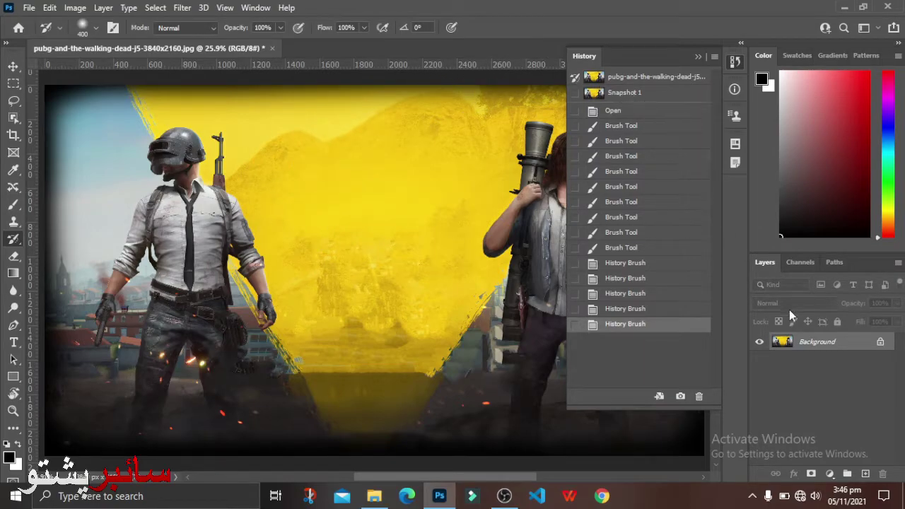
# Paint a thick black stroke across both characters with a 500 px Hard Round brush
pyautogui.click(735, 63)
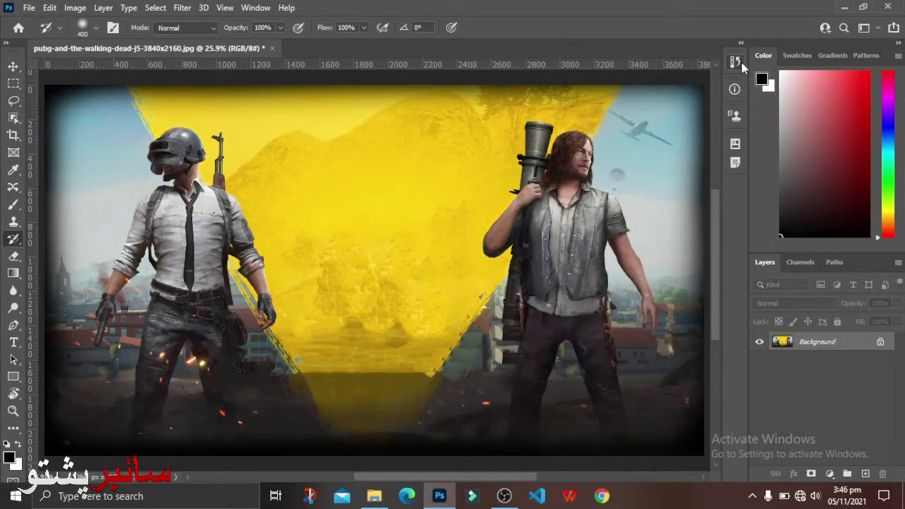
pyautogui.rightClick(17, 211)
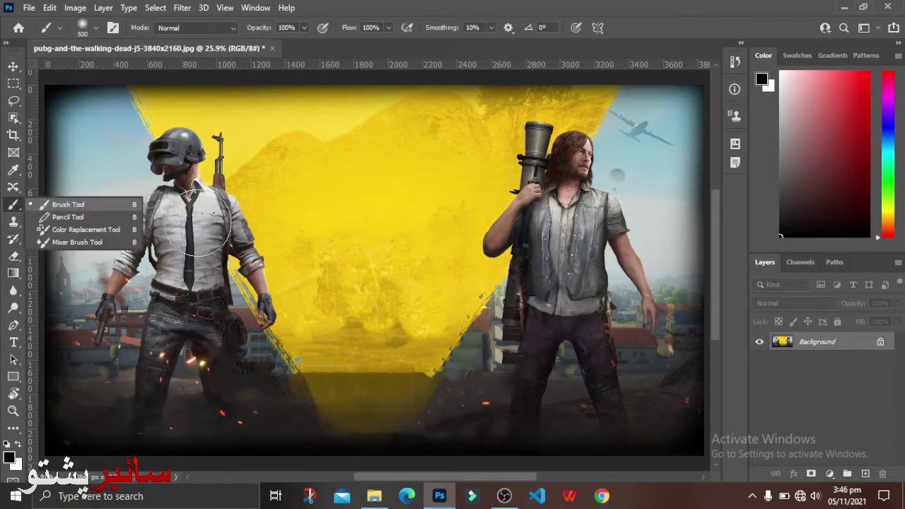
pyautogui.click(57, 203)
pyautogui.rightClick(382, 195)
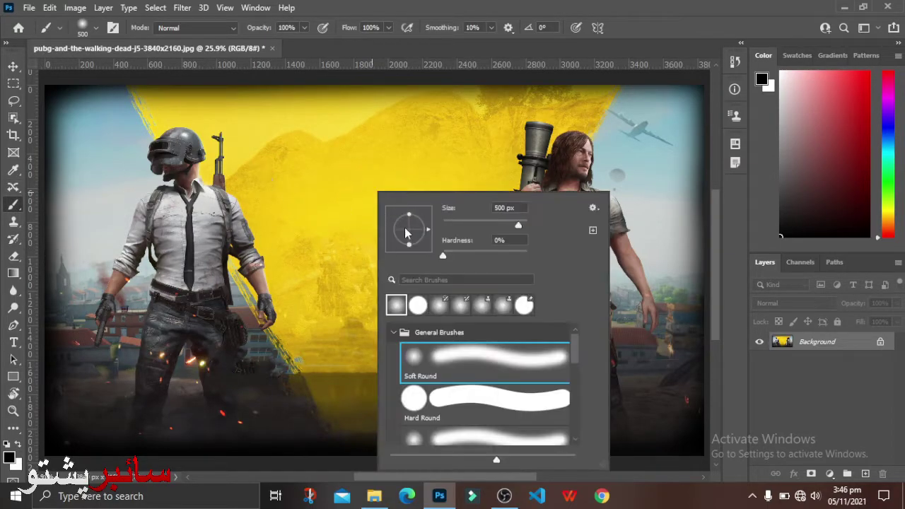
pyautogui.click(451, 397)
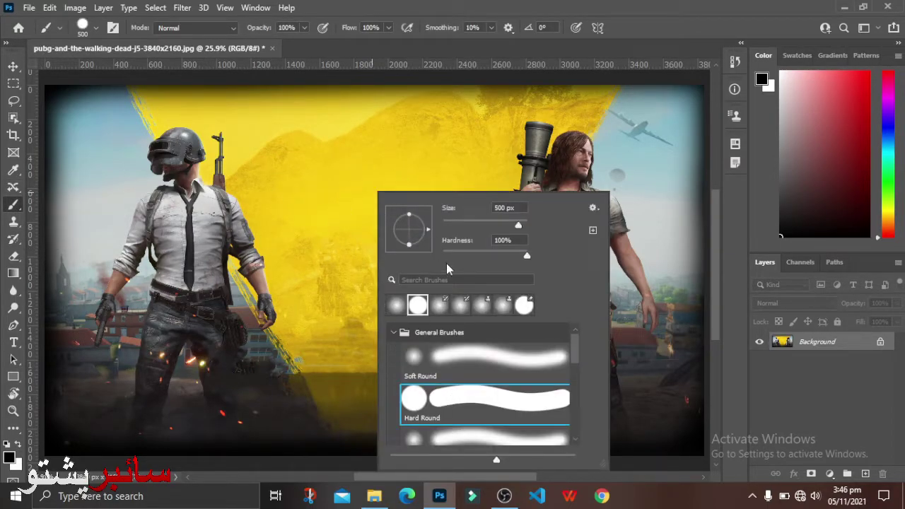
pyautogui.moveTo(177, 244)
pyautogui.mouseDown()
pyautogui.moveTo(293, 262)
pyautogui.moveTo(501, 239)
pyautogui.moveTo(524, 213)
pyautogui.mouseUp()
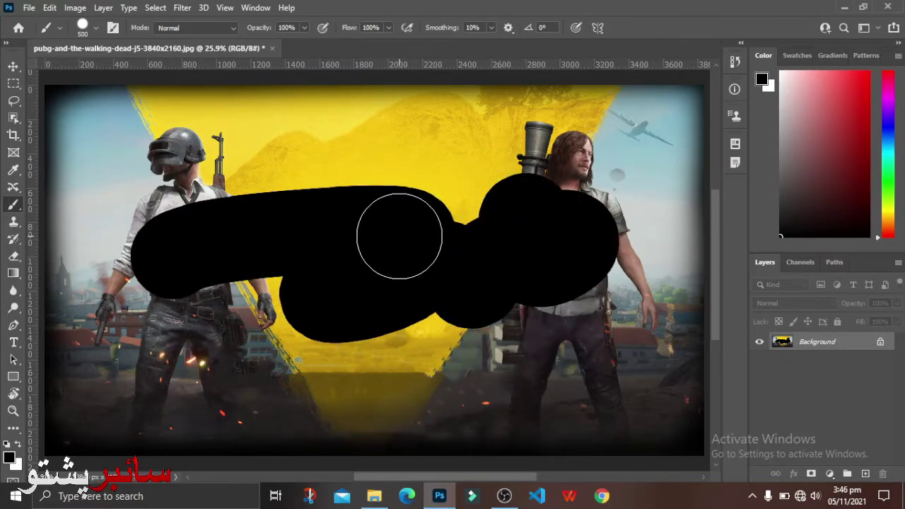
pyautogui.click(10, 240)
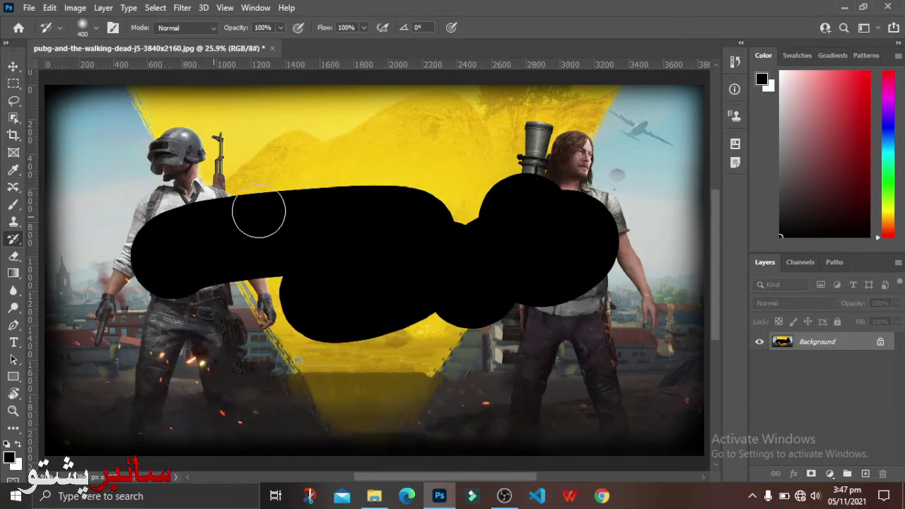
# Revert to Snapshot 1 and set it as the History Brush source
pyautogui.click(241, 305)
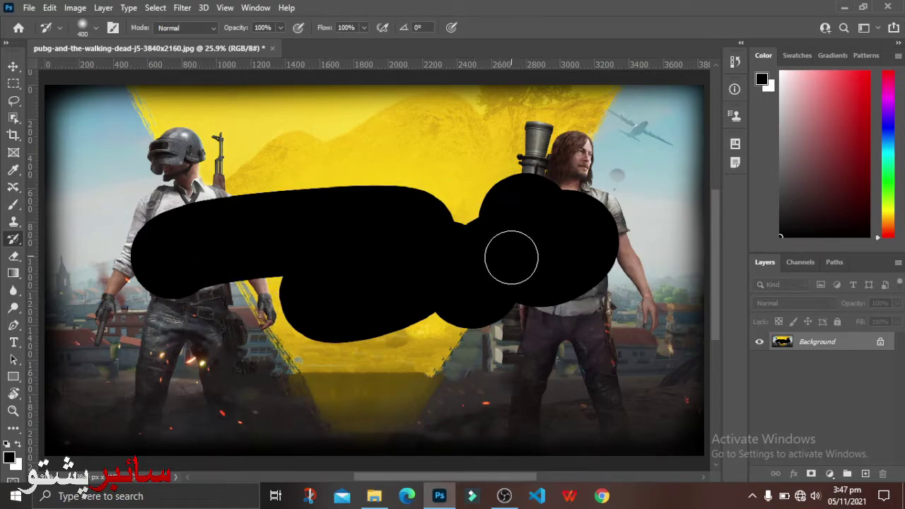
pyautogui.click(733, 65)
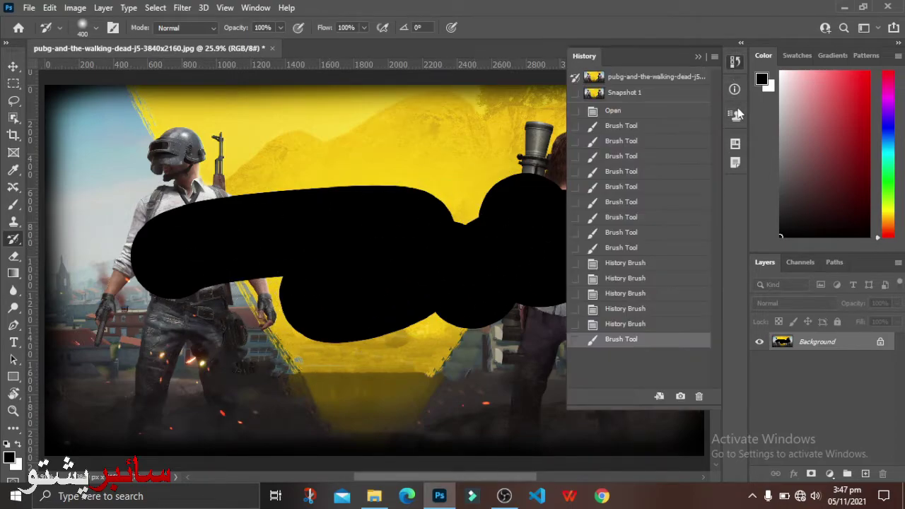
pyautogui.click(622, 96)
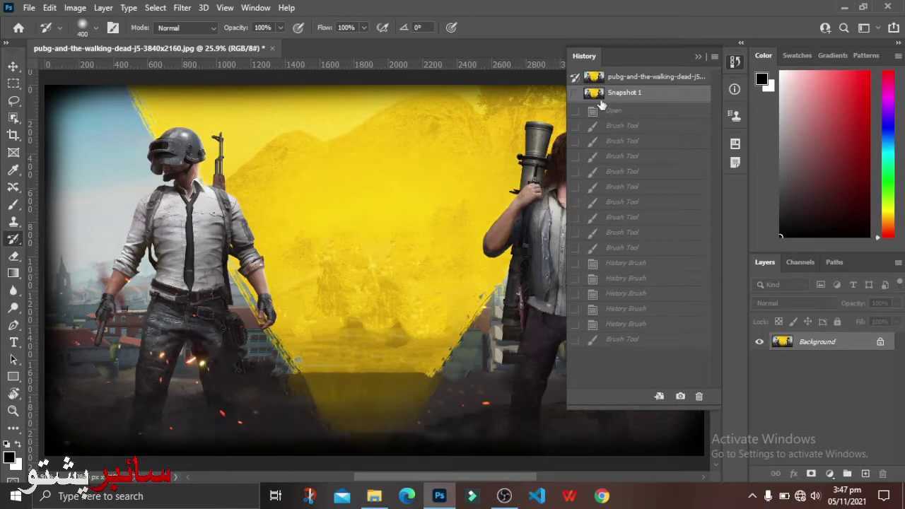
pyautogui.click(575, 93)
pyautogui.click(736, 86)
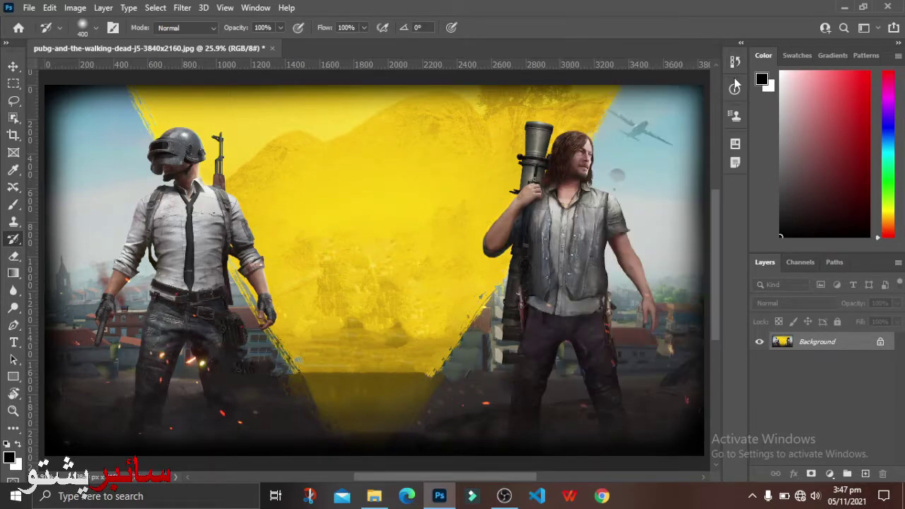
# Switch from the History Brush to the Art History Brush tool
pyautogui.rightClick(15, 239)
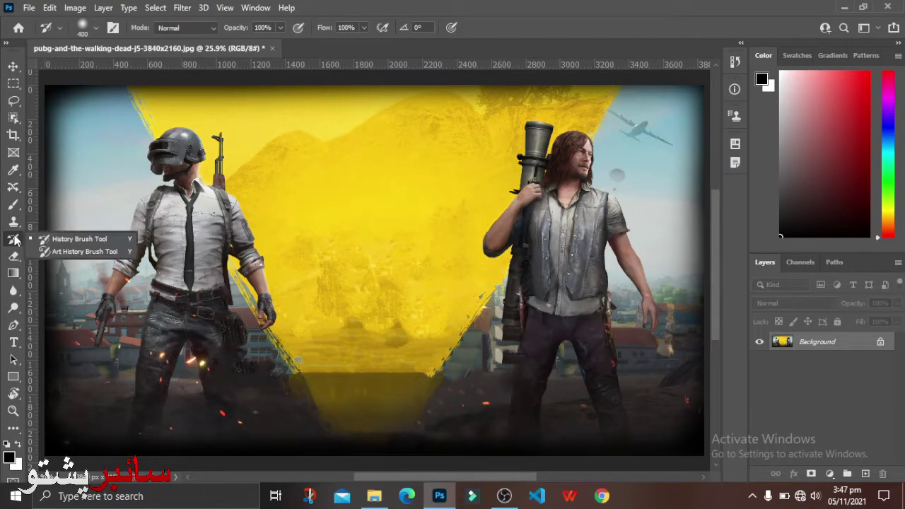
pyautogui.click(83, 253)
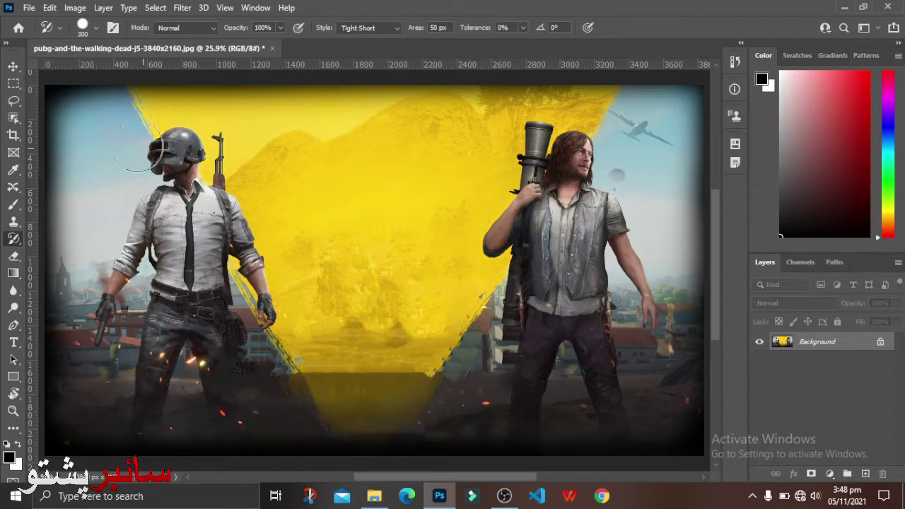
# Dab Art History strokes from the top-left corner across both characters and the lower image
pyautogui.click(51, 103)
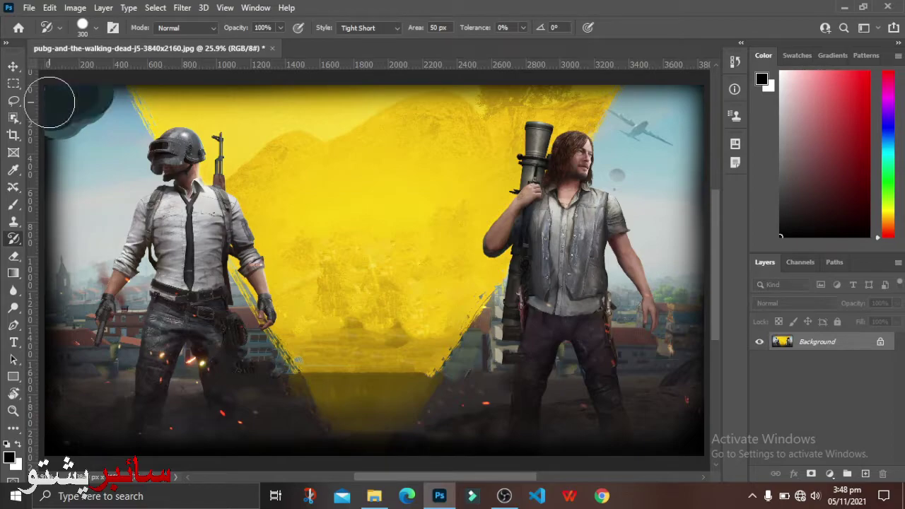
pyautogui.click(50, 102)
pyautogui.click(51, 103)
pyautogui.click(51, 102)
pyautogui.moveTo(51, 102)
pyautogui.mouseDown()
pyautogui.moveTo(306, 144)
pyautogui.moveTo(679, 141)
pyautogui.moveTo(693, 207)
pyautogui.mouseUp()
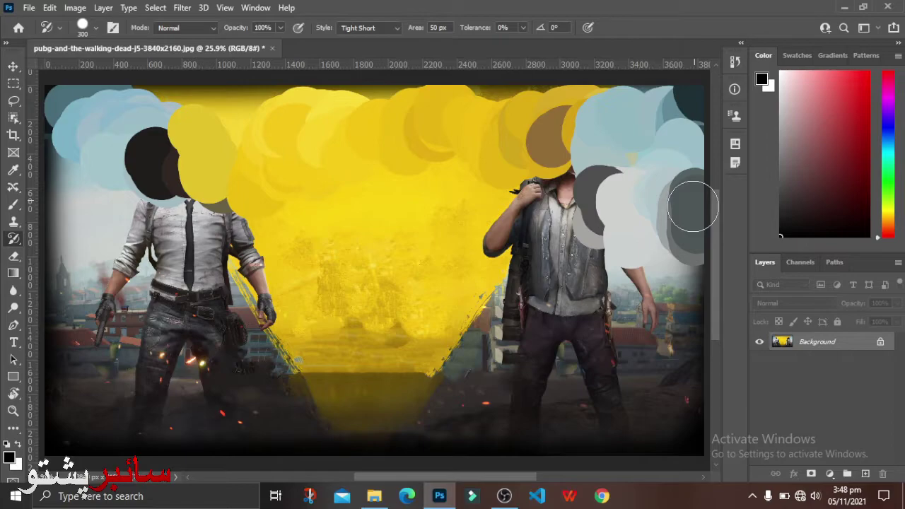
pyautogui.moveTo(693, 206)
pyautogui.mouseDown()
pyautogui.moveTo(538, 232)
pyautogui.moveTo(525, 207)
pyautogui.moveTo(196, 236)
pyautogui.moveTo(111, 217)
pyautogui.moveTo(234, 318)
pyautogui.mouseUp()
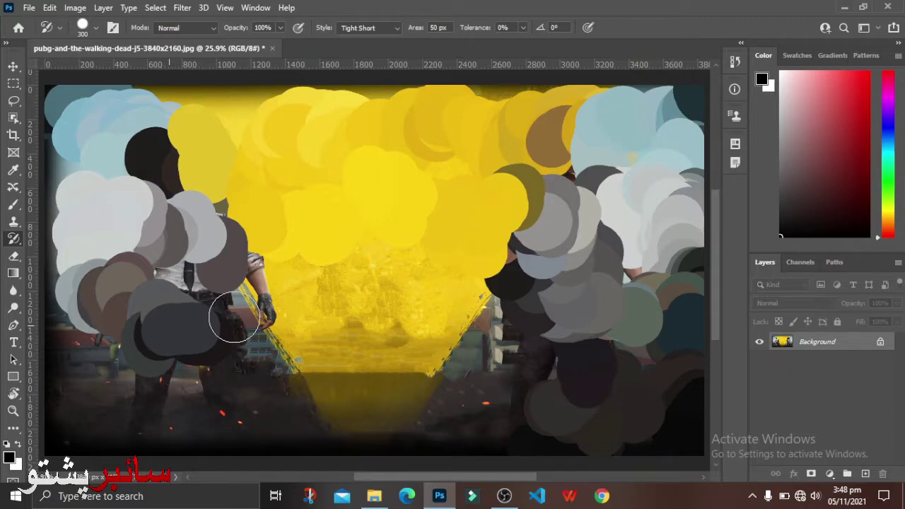
pyautogui.moveTo(234, 318)
pyautogui.mouseDown()
pyautogui.moveTo(488, 422)
pyautogui.moveTo(541, 273)
pyautogui.moveTo(526, 200)
pyautogui.mouseUp()
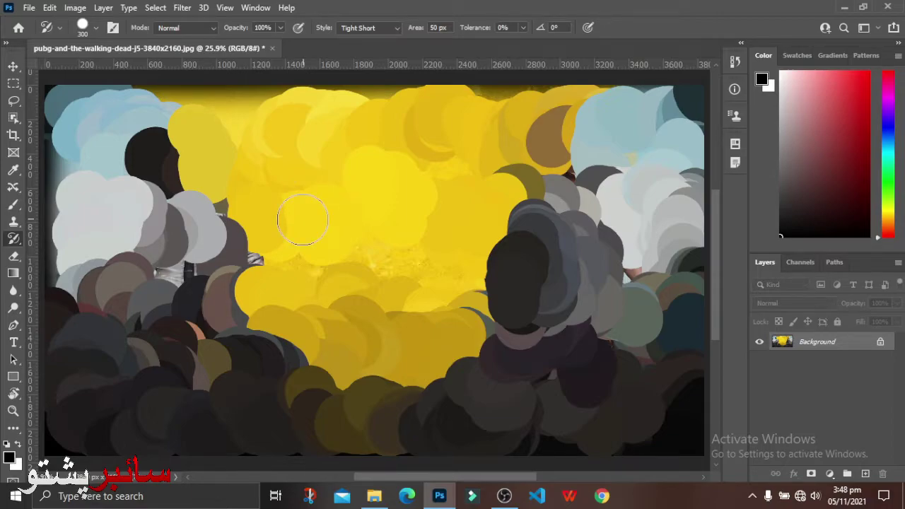
pyautogui.moveTo(302, 220)
pyautogui.mouseDown()
pyautogui.moveTo(520, 202)
pyautogui.moveTo(336, 251)
pyautogui.moveTo(601, 226)
pyautogui.mouseUp()
pyautogui.click(601, 226)
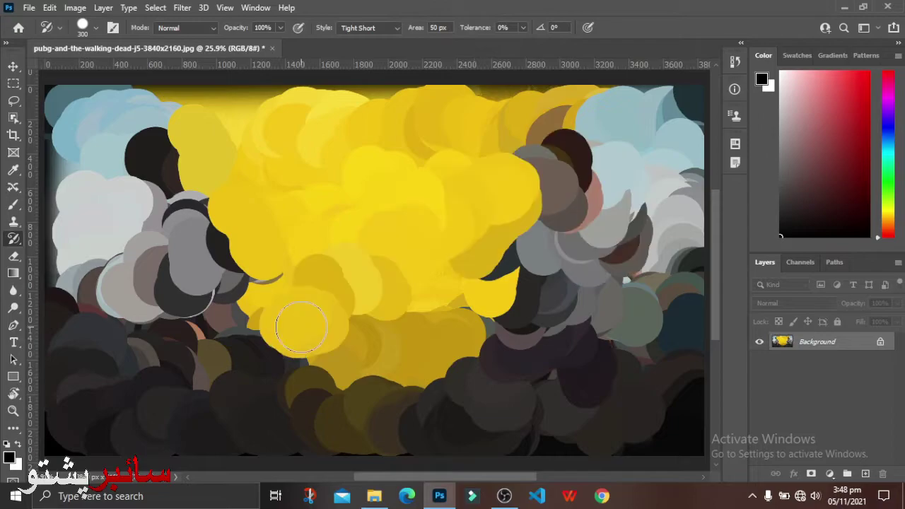